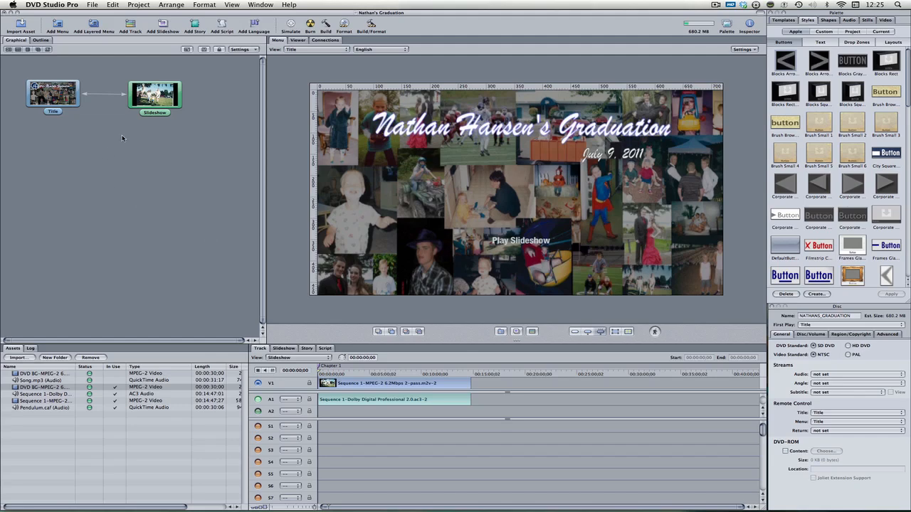
Preview the Slideshow track's video playback, and deselect the track in the graphical layout.
left_click(158, 102)
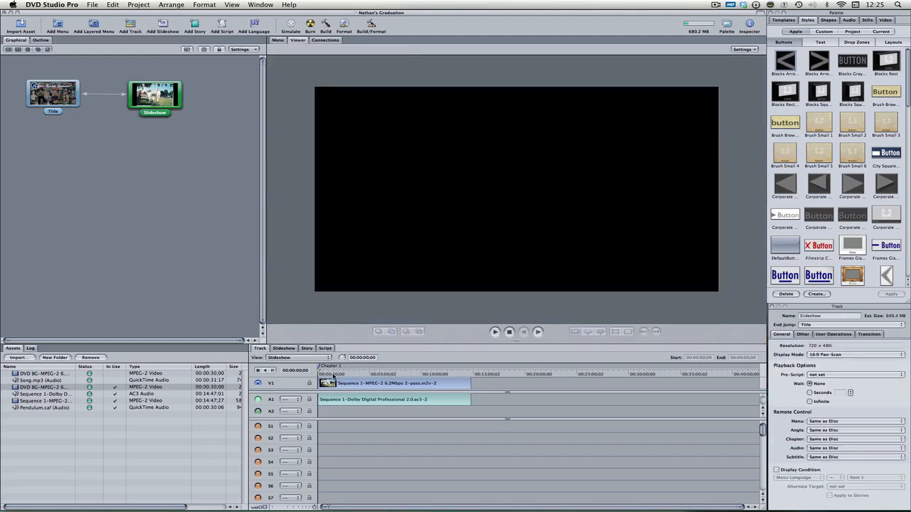
key("space")
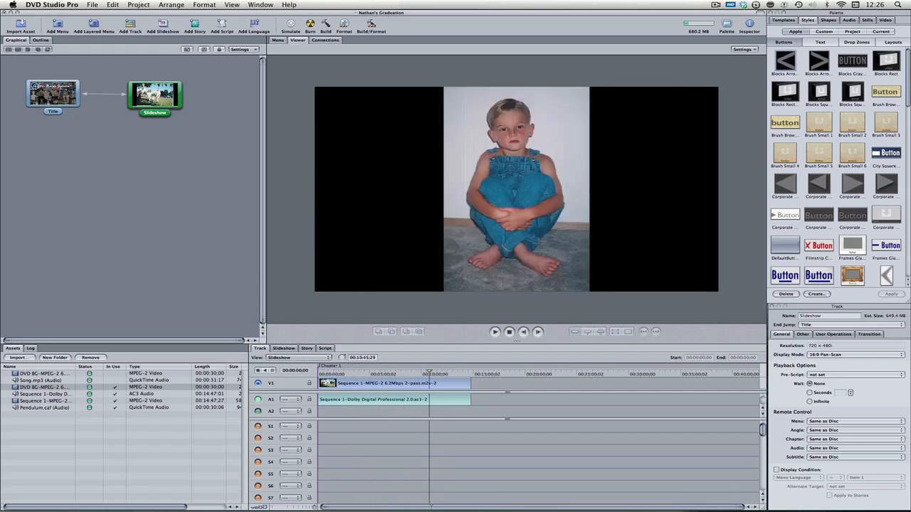
left_click(184, 244)
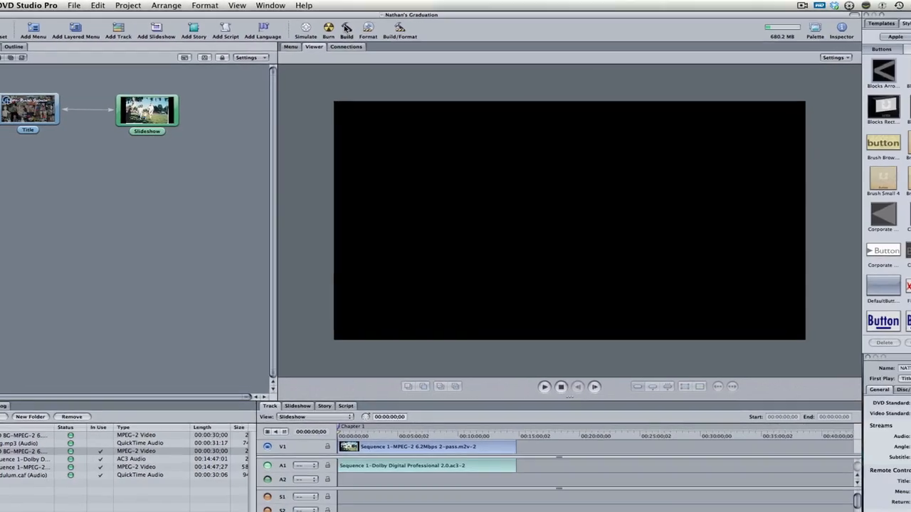
Build the DVD project into a new folder named Build inside the Desktop folder Nathen's Graduation.
left_click(382, 34)
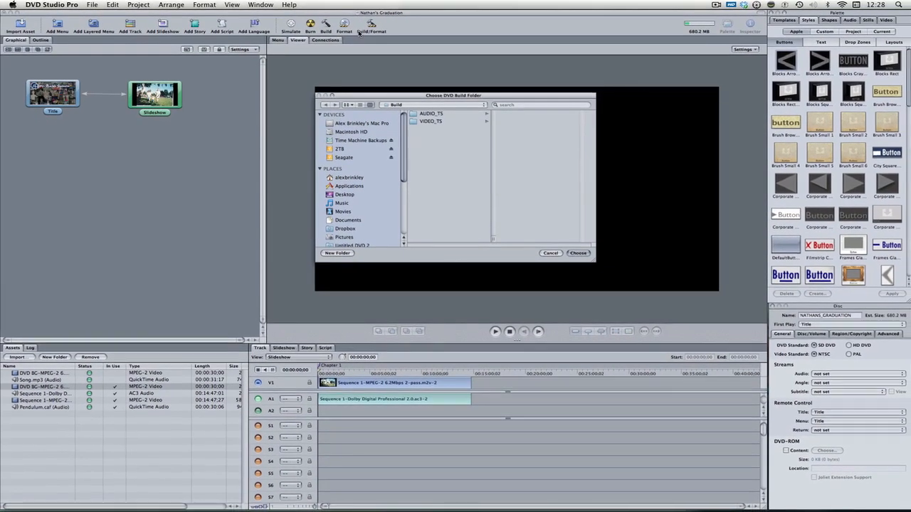
left_click(369, 195)
scroll(432, 196, "down", 5)
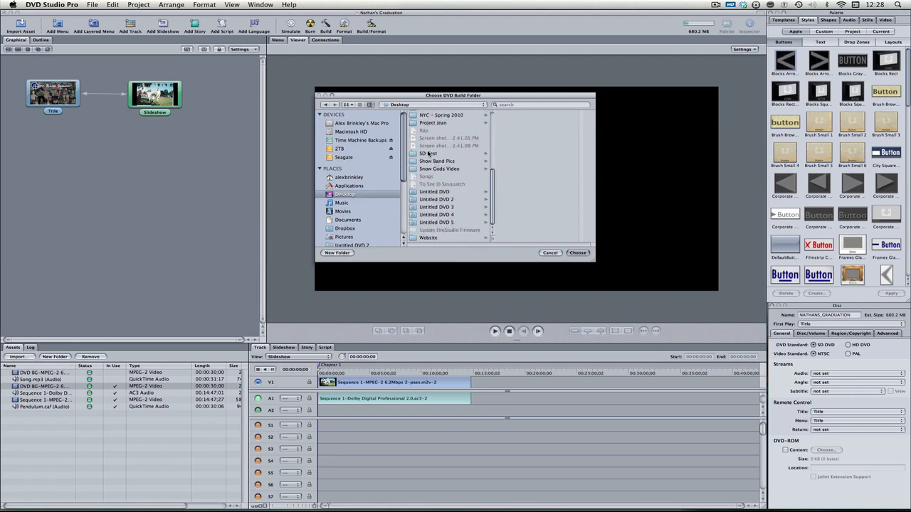
scroll(454, 165, "up", 2)
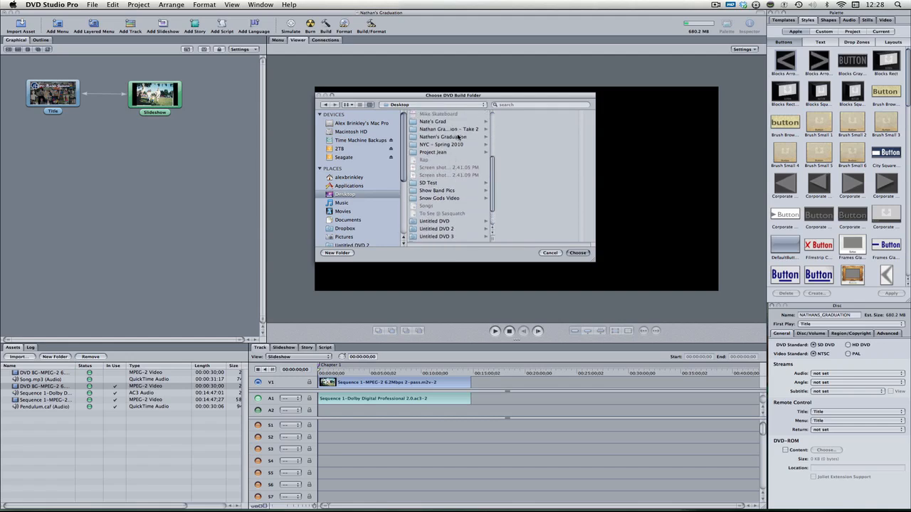
left_click(456, 138)
left_click(348, 255)
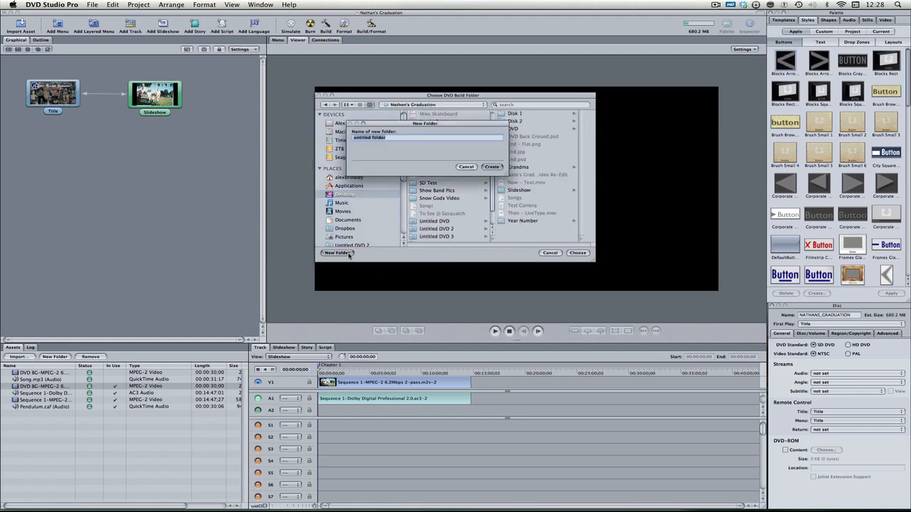
type("BN")
key("Return")
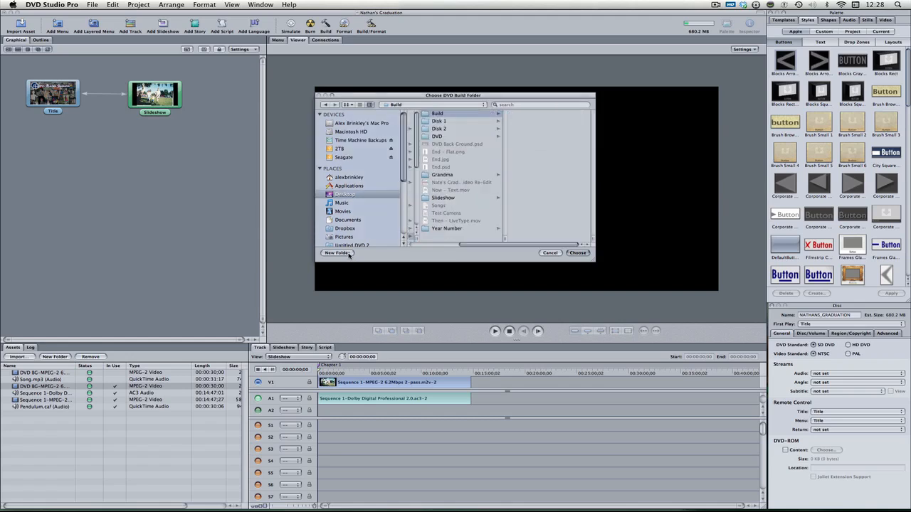
left_click(578, 253)
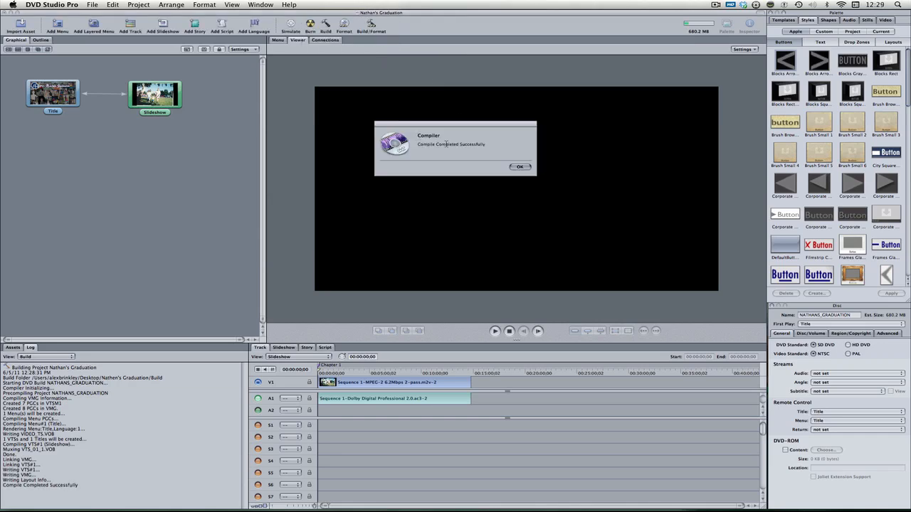
left_click(518, 166)
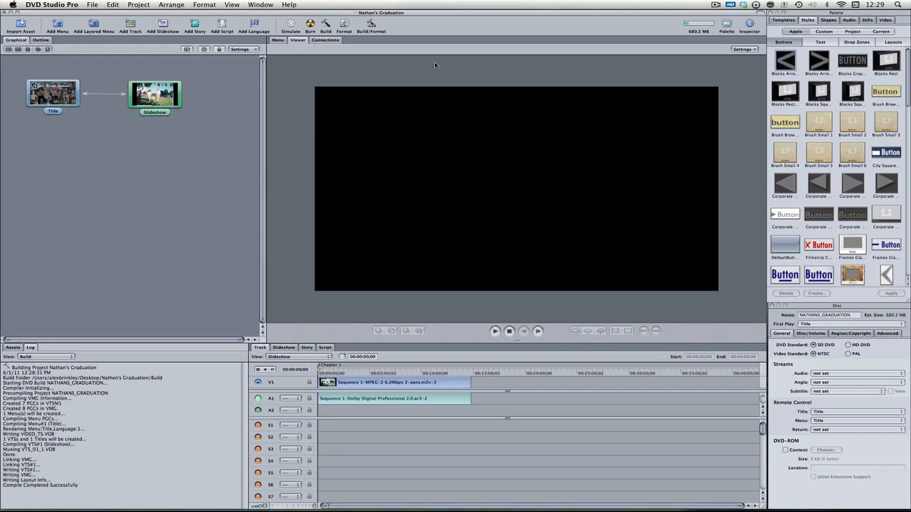
Open the disc Format settings and enter NATHANS_GRADUATION as the disc name.
left_click(345, 25)
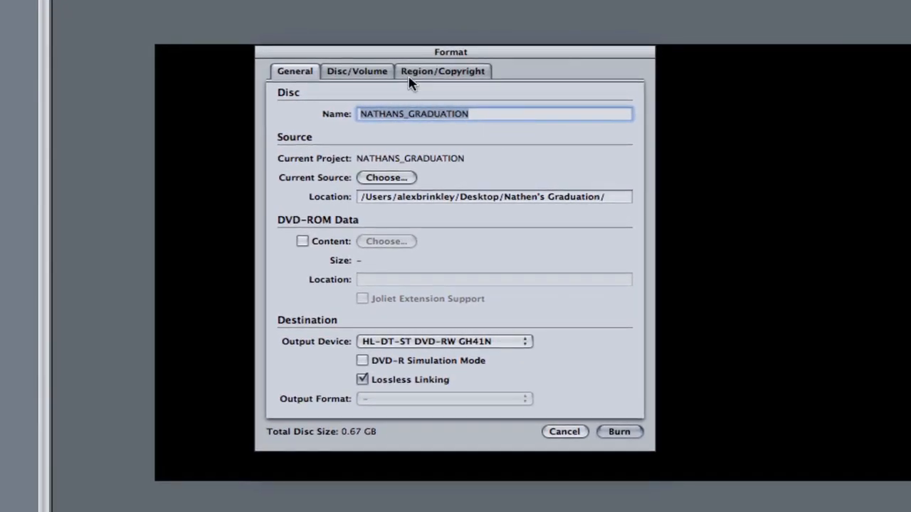
left_click_drag(508, 113, 234, 100)
type("NATHANS_GRADUATION")
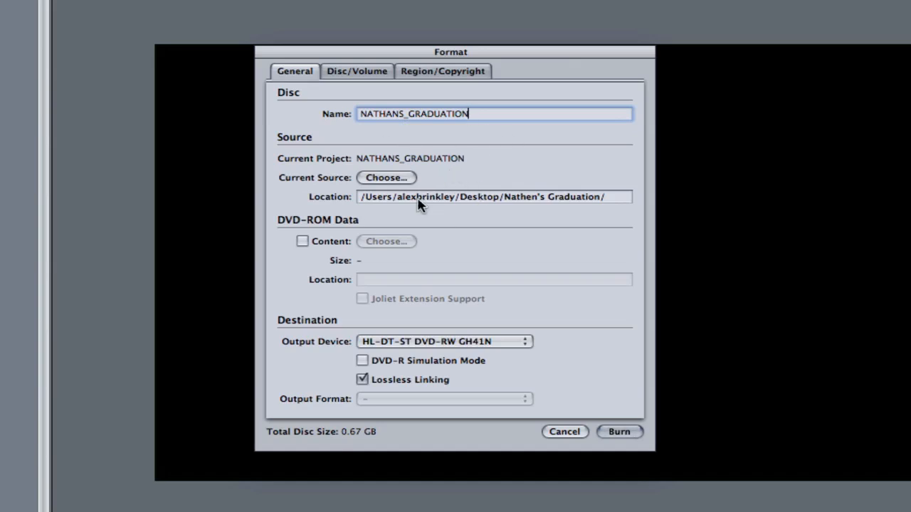
Choose the Build folder inside Nathen's Graduation on the Desktop as the source, with HL-DT-ST DVD-RW GH41N as the output device.
left_click(619, 197)
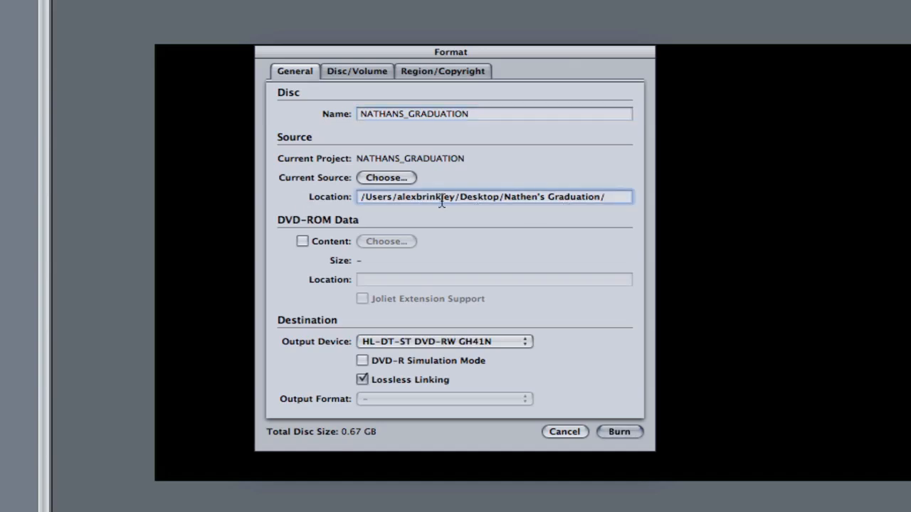
left_click(406, 179)
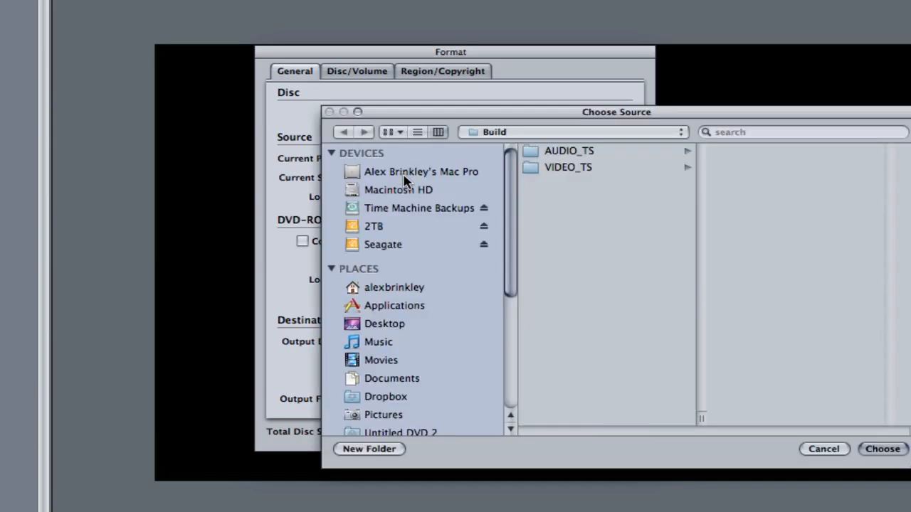
left_click(407, 321)
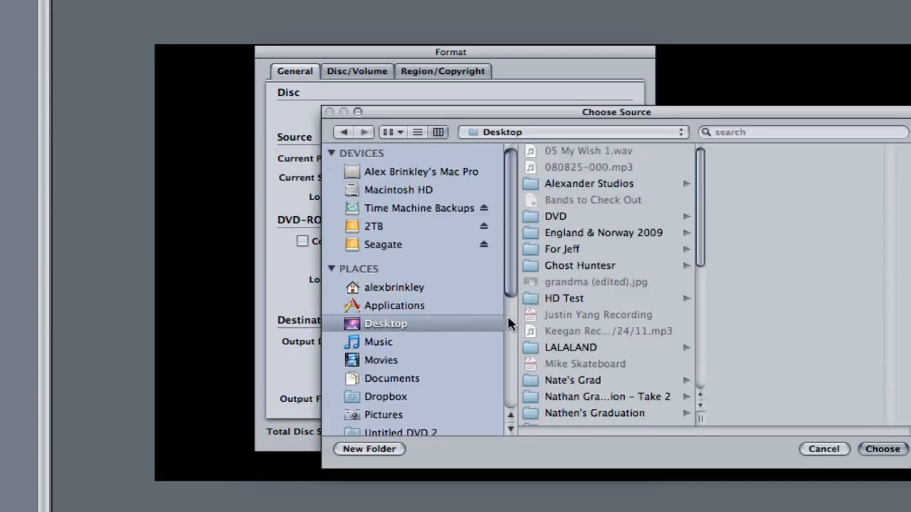
scroll(559, 315, "down", 5)
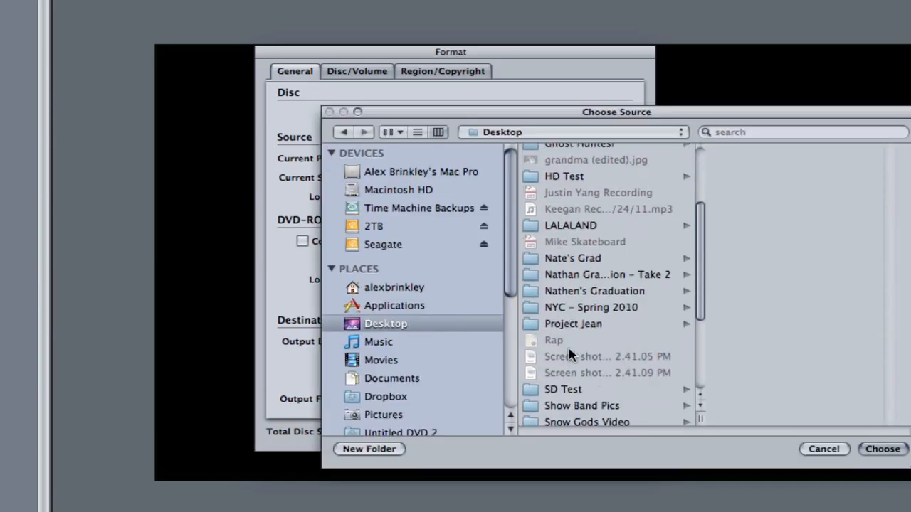
left_click(646, 298)
left_click(719, 150)
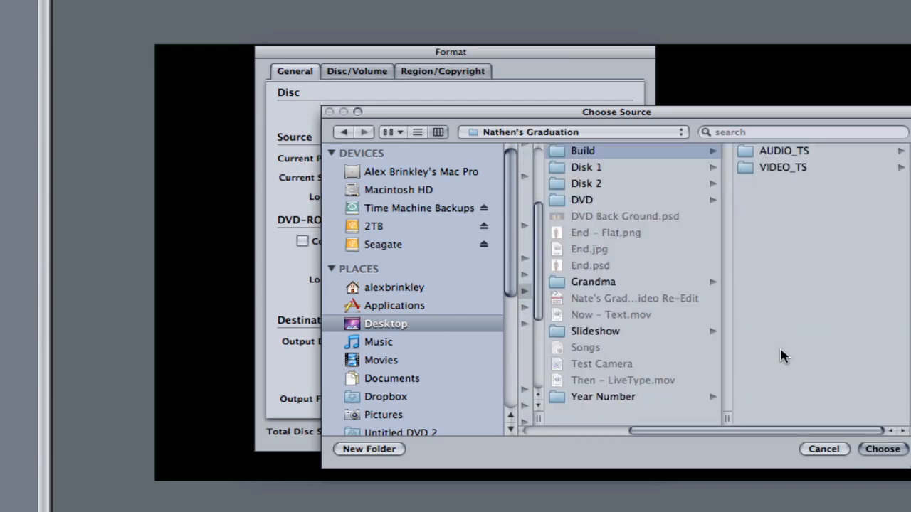
left_click(882, 450)
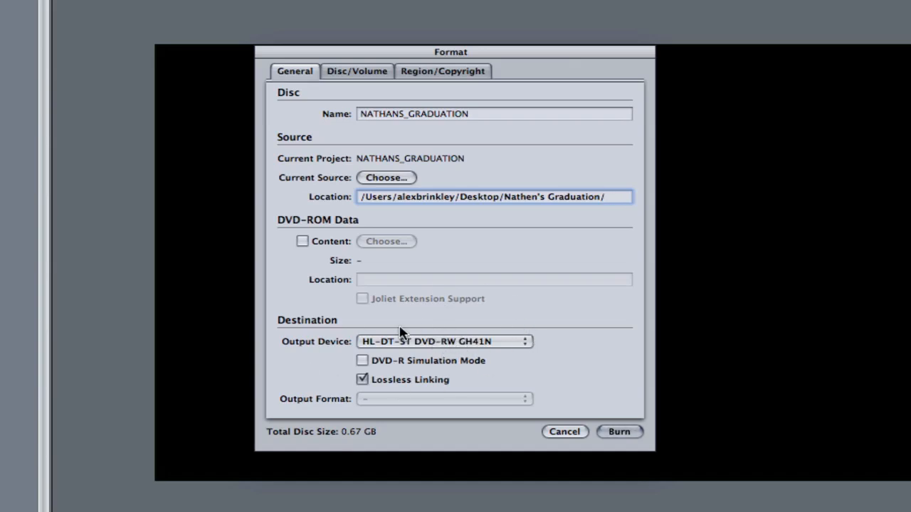
left_click(432, 343)
left_click(434, 343)
Compare the Single and Dual layer options in the disc and volume settings, ending on Dual.
left_click(351, 71)
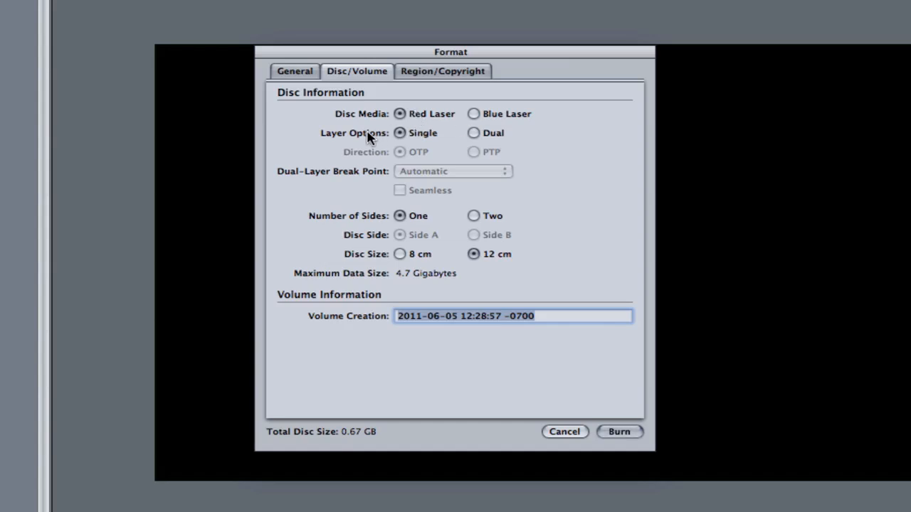
left_click(499, 138)
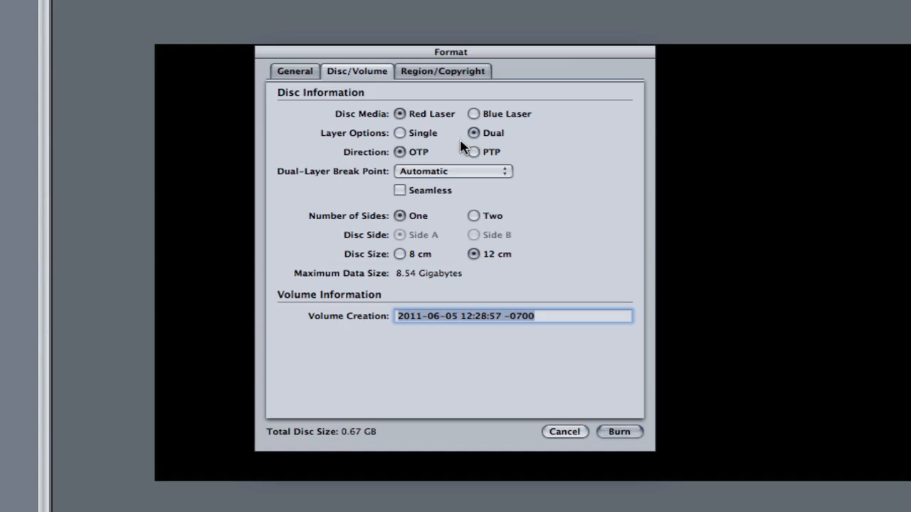
left_click(421, 136)
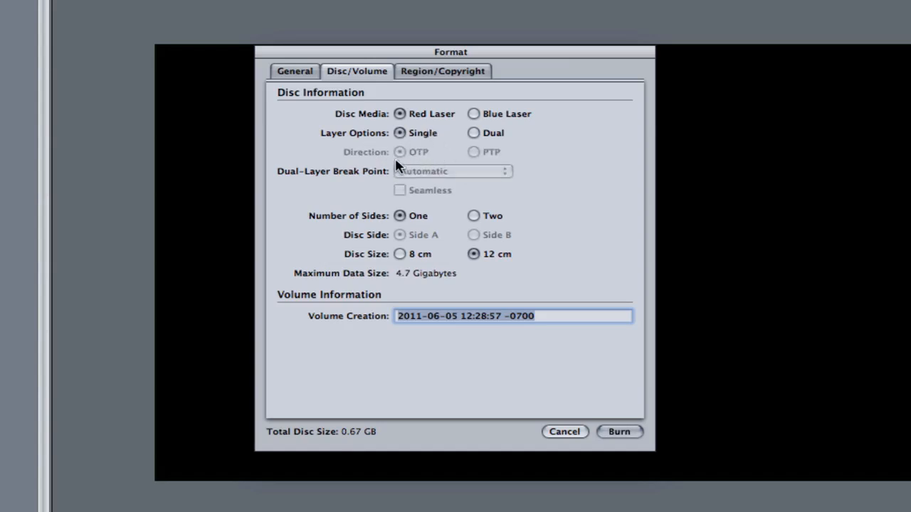
left_click(491, 135)
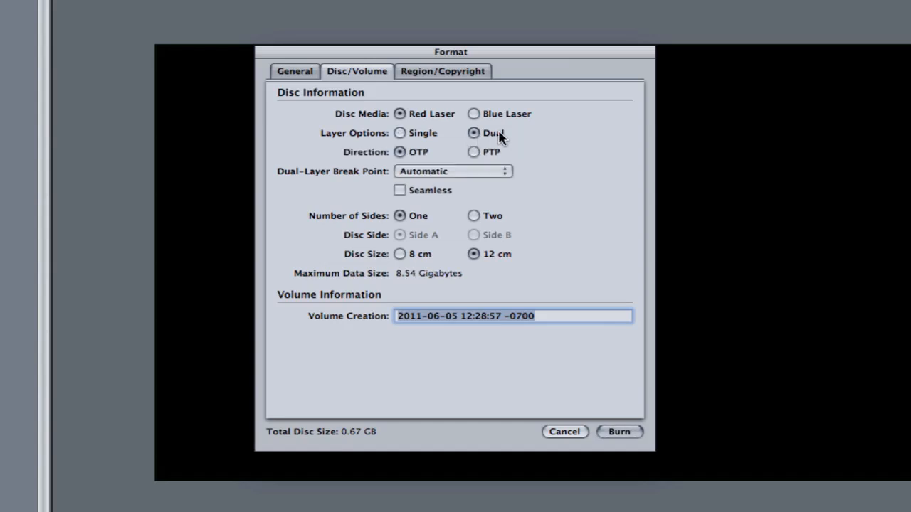
Try the PTP direction, return to OTP, and examine the dual-layer break point choices.
left_click(474, 152)
left_click(420, 151)
left_click(474, 152)
left_click(411, 151)
left_click(439, 174)
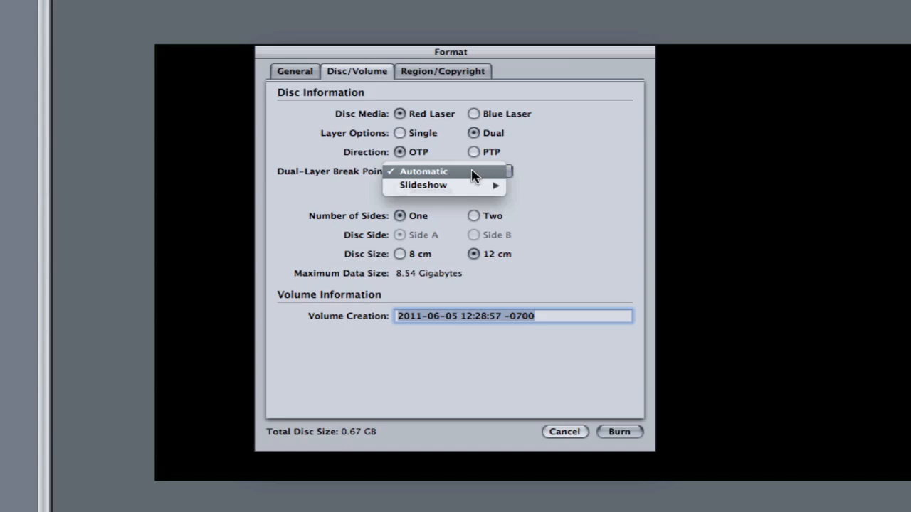
mouse_move(468, 186)
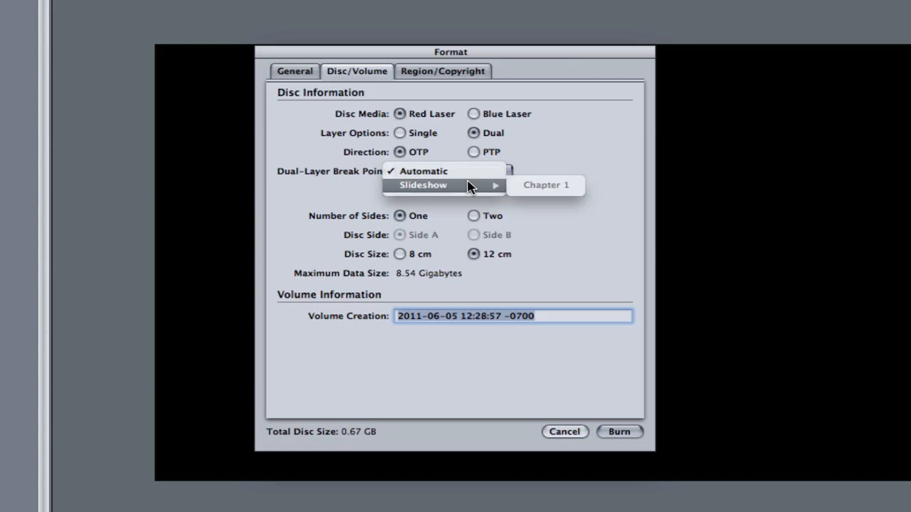
key("Escape")
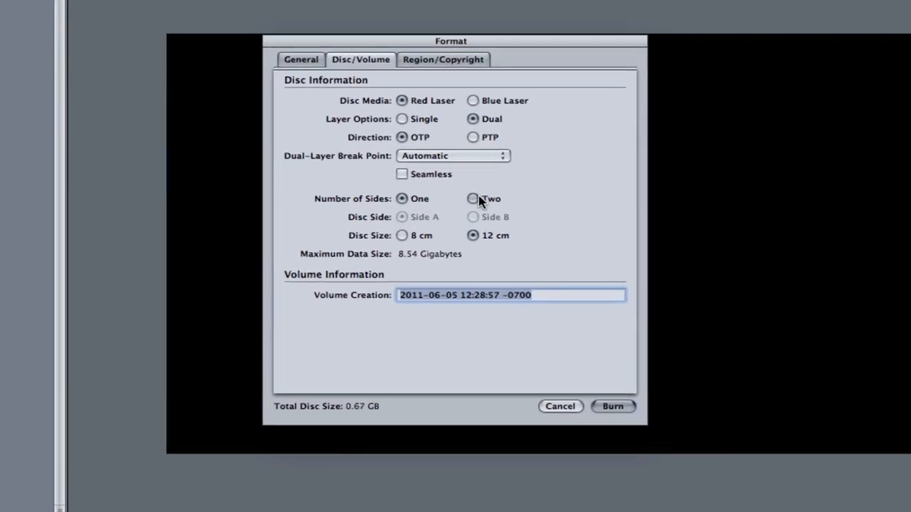
Try two disc sides and the 8 cm disc size, returning to one side and 12 cm.
left_click(473, 88)
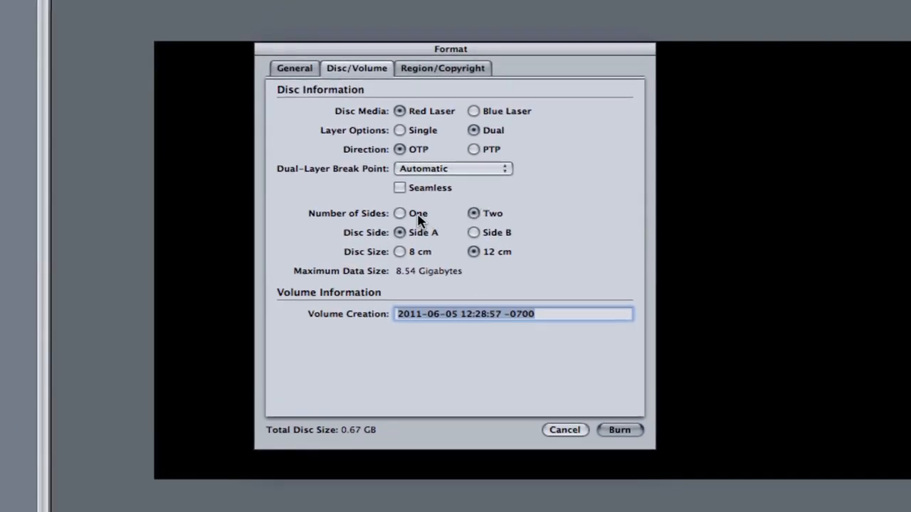
left_click(418, 218)
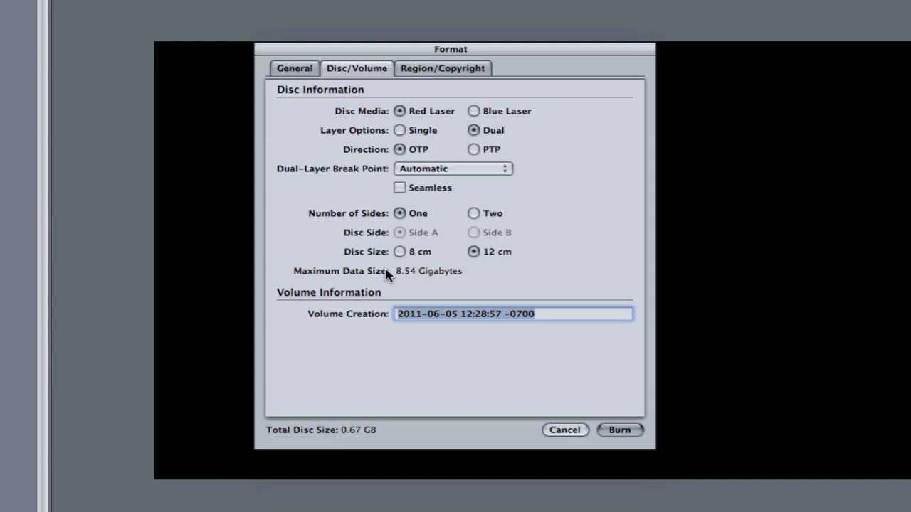
left_click(402, 253)
left_click(492, 258)
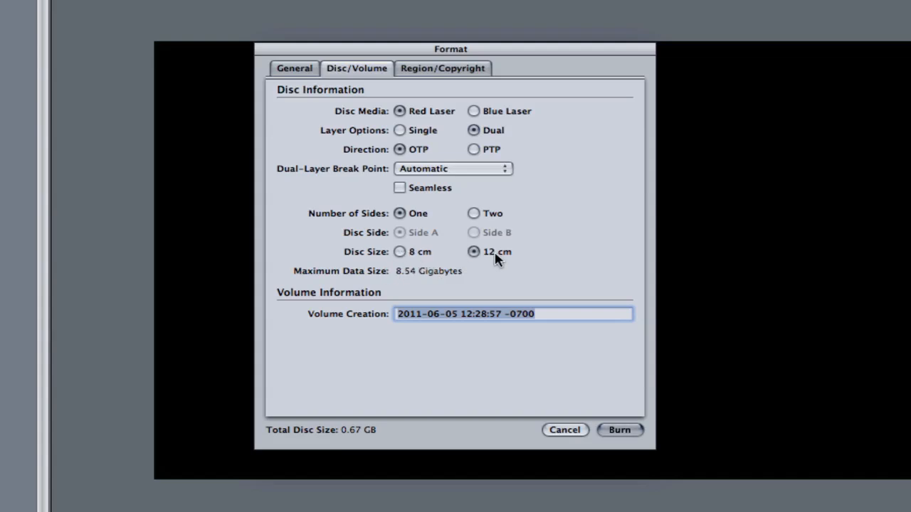
left_click(430, 255)
left_click(496, 256)
Configure the disc as Blue Laser media with a single layer, two sides and Side B.
left_click(493, 112)
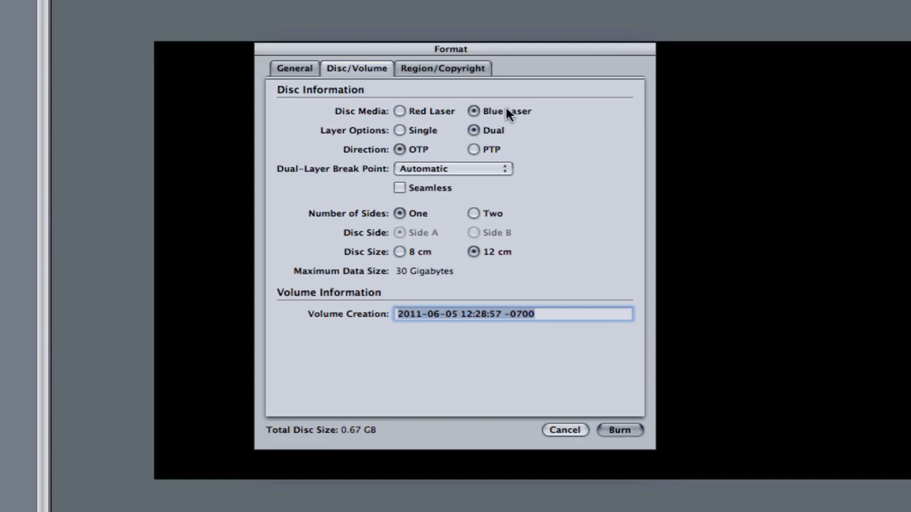
left_click(490, 215)
left_click(494, 234)
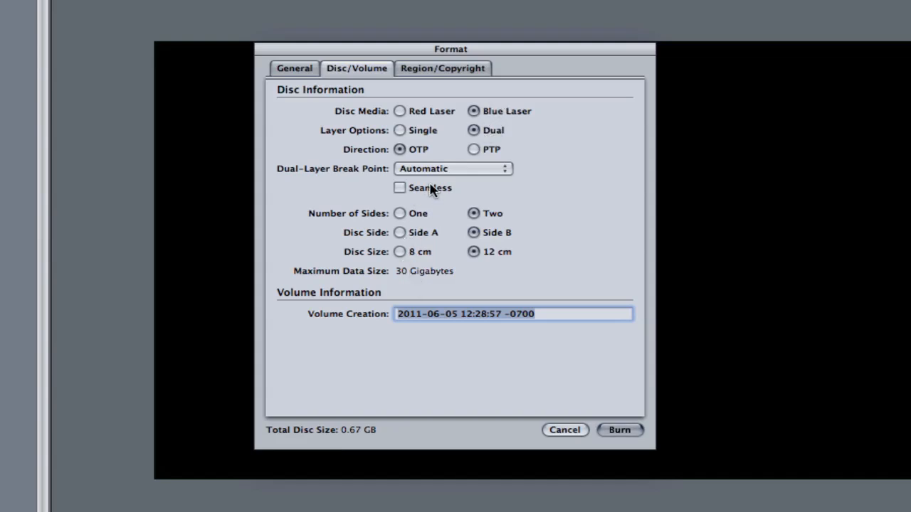
left_click(431, 131)
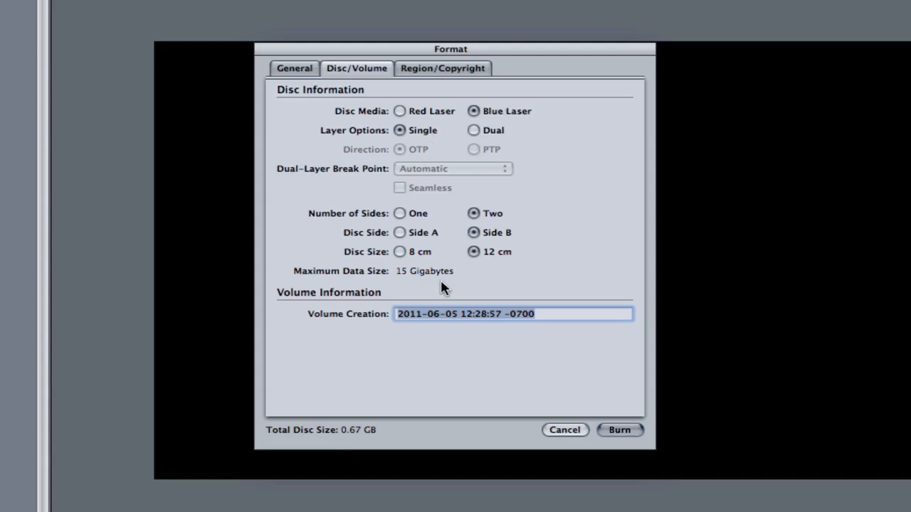
Toggle the China region off and on, and enable Copyright Management with Copy Generation set to Copying Permitted.
left_click(456, 76)
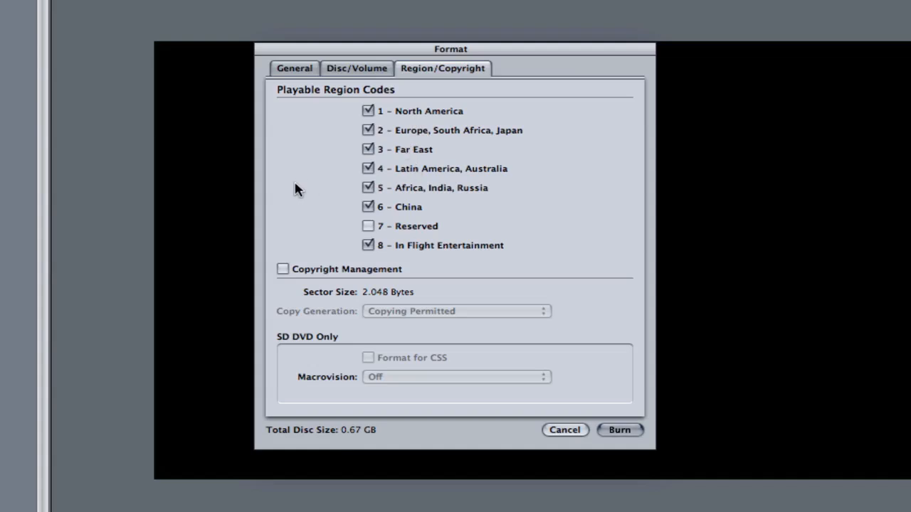
left_click(368, 207)
left_click(368, 207)
left_click(363, 269)
left_click(453, 311)
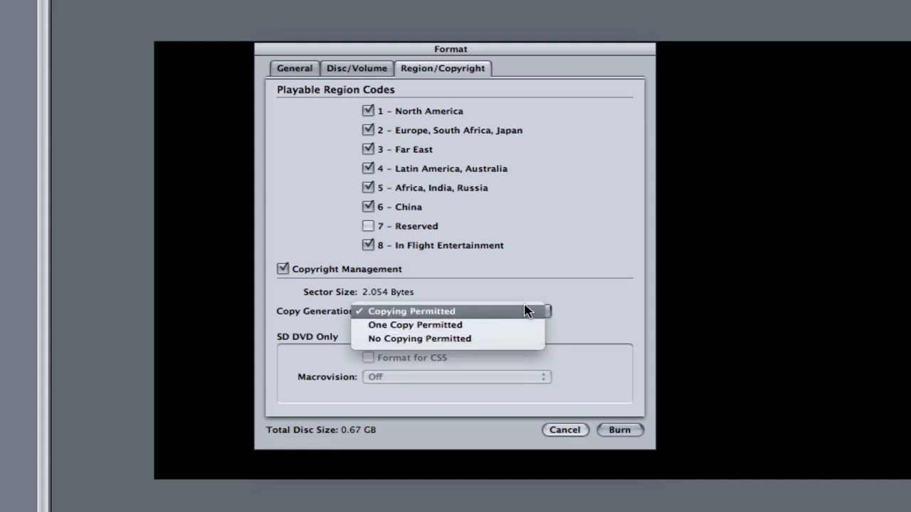
left_click(525, 311)
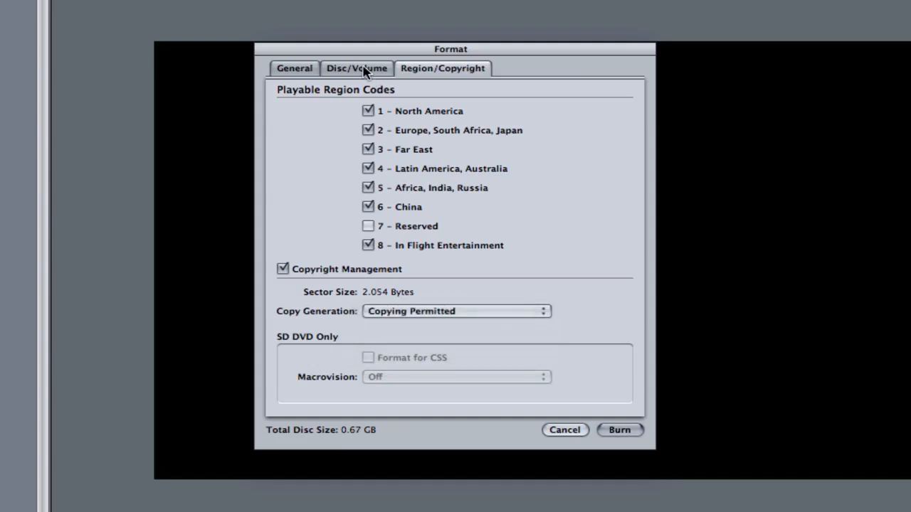
left_click(317, 69)
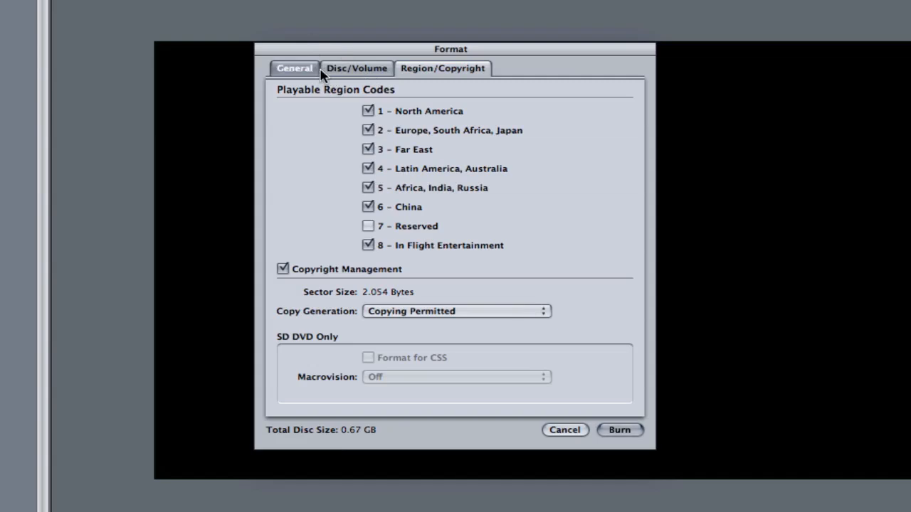